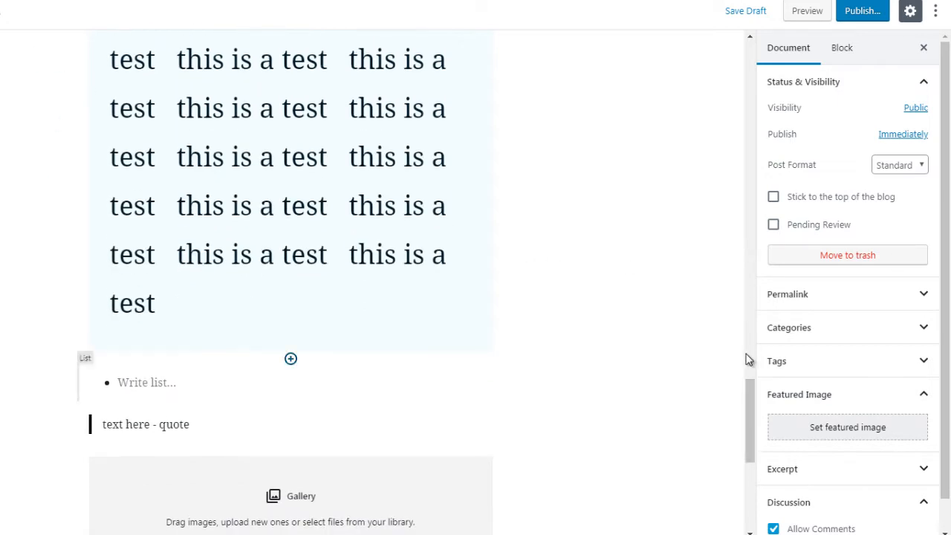
- Insert a Button block between the light blue text block and the empty list
{"action": "left_click", "coordinate": [290, 359]}
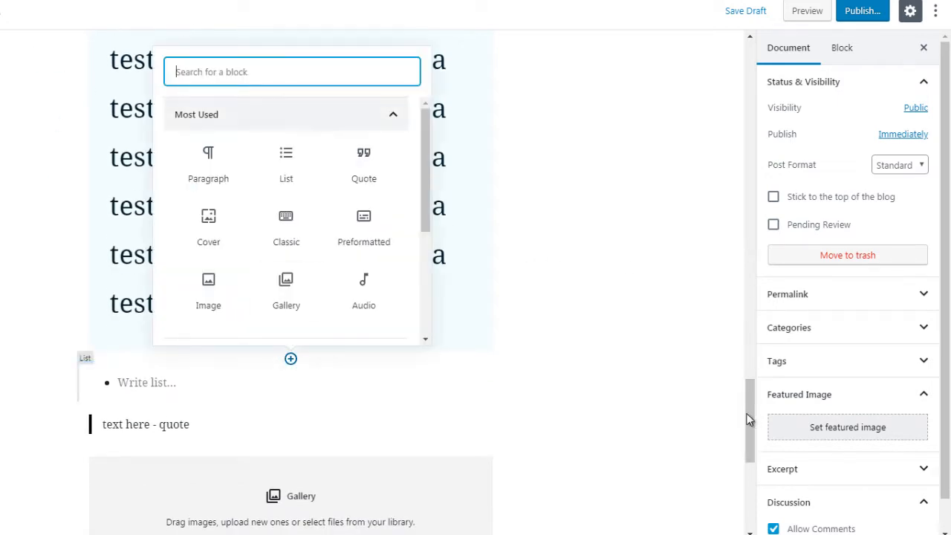
{"action": "left_click", "coordinate": [393, 114]}
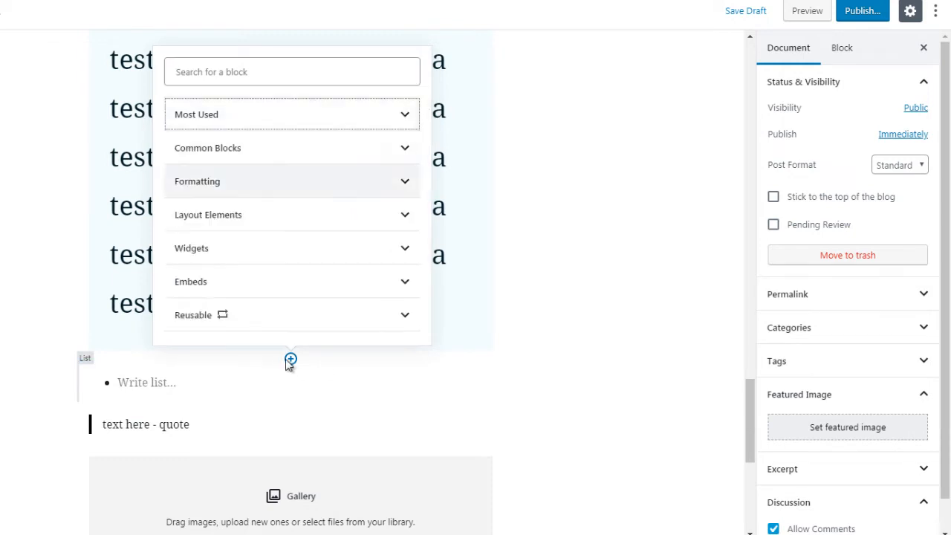
{"action": "left_click", "coordinate": [352, 215]}
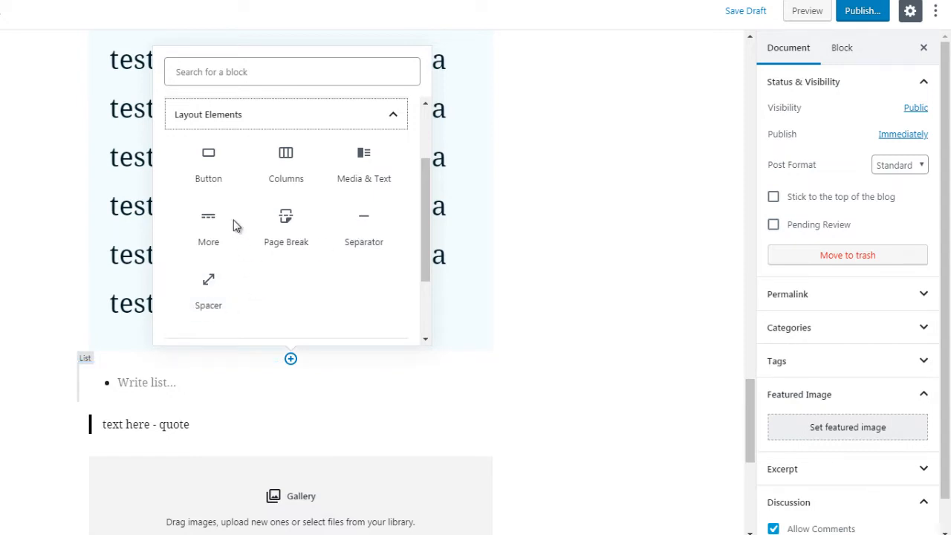
{"action": "left_click", "coordinate": [204, 156]}
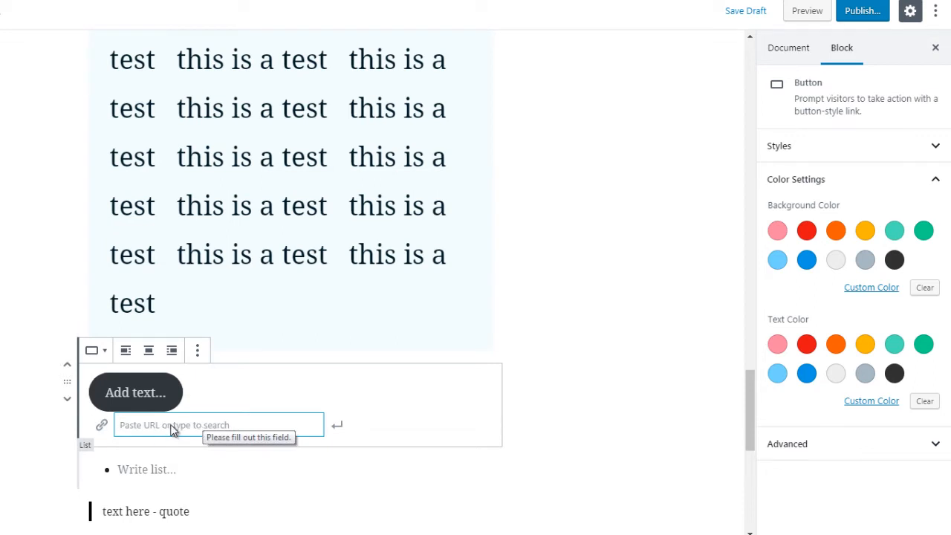
{"action": "type", "text": "www.google.com"}
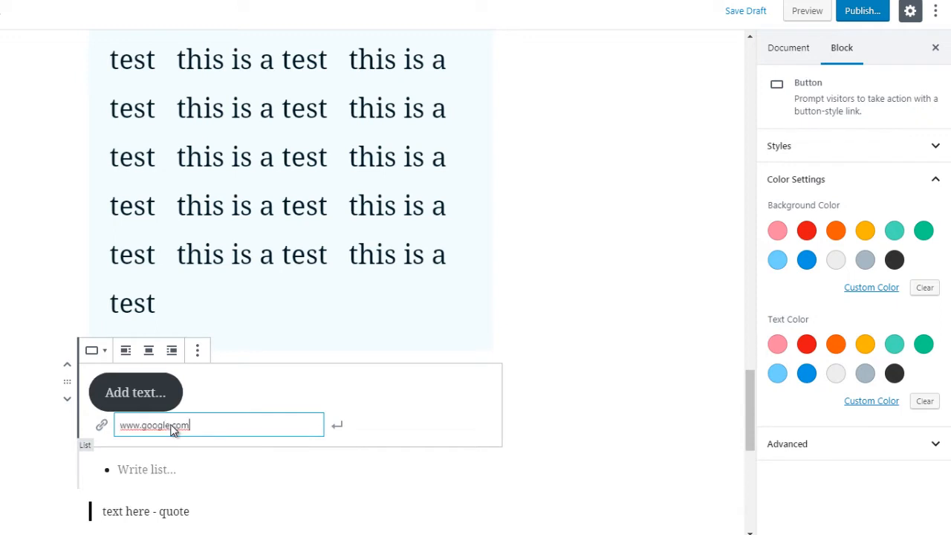
{"action": "left_click", "coordinate": [340, 426]}
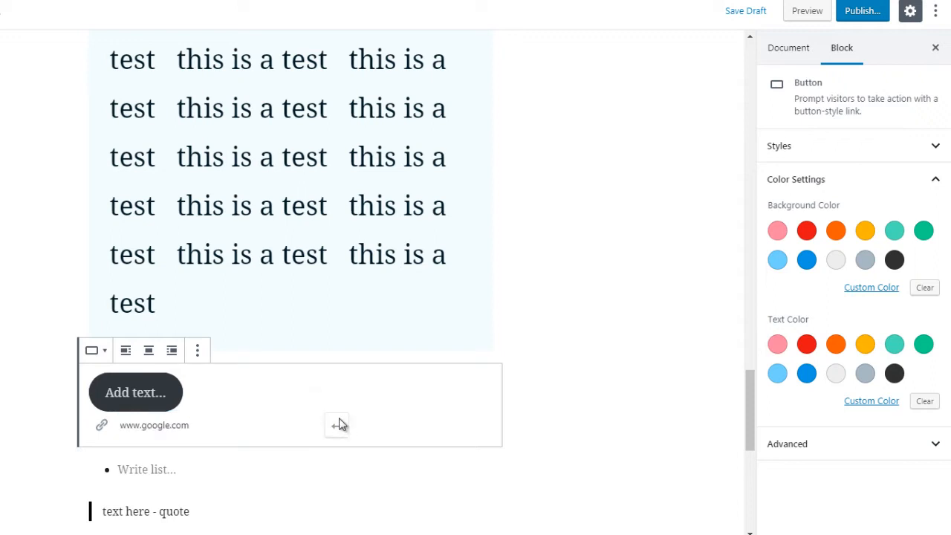
{"action": "left_click", "coordinate": [602, 346]}
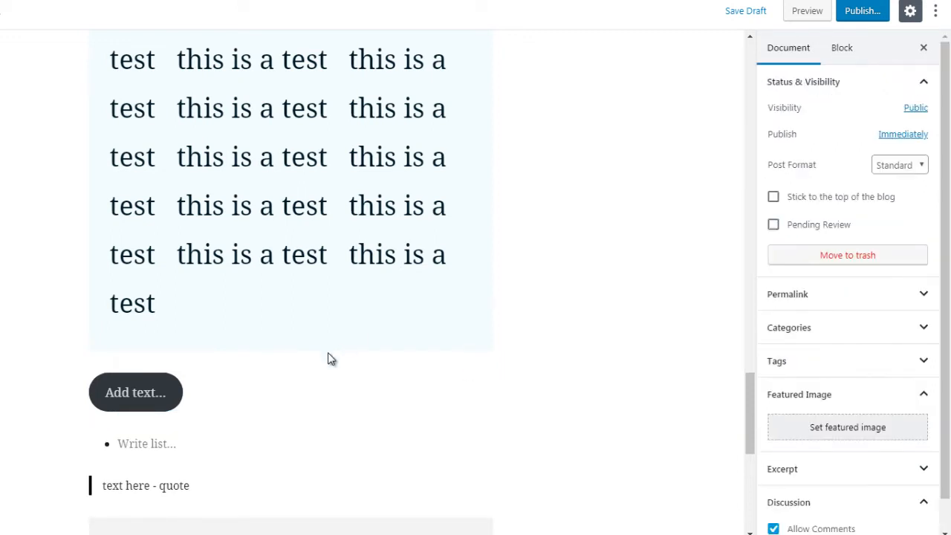
- Label the button "Email Me Here"
{"action": "left_click", "coordinate": [148, 392]}
{"action": "left_click", "coordinate": [53, 391]}
{"action": "left_click", "coordinate": [126, 396]}
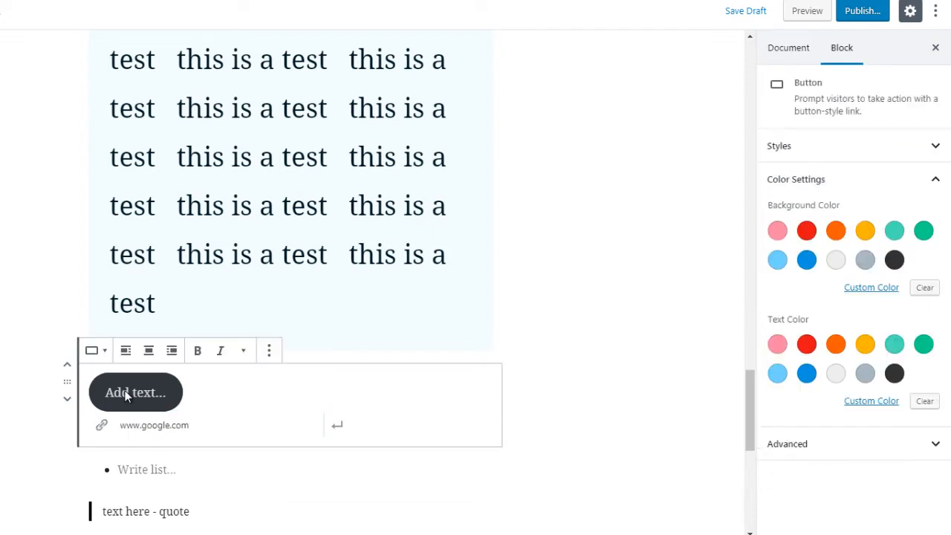
{"action": "type", "text": "ppp"}
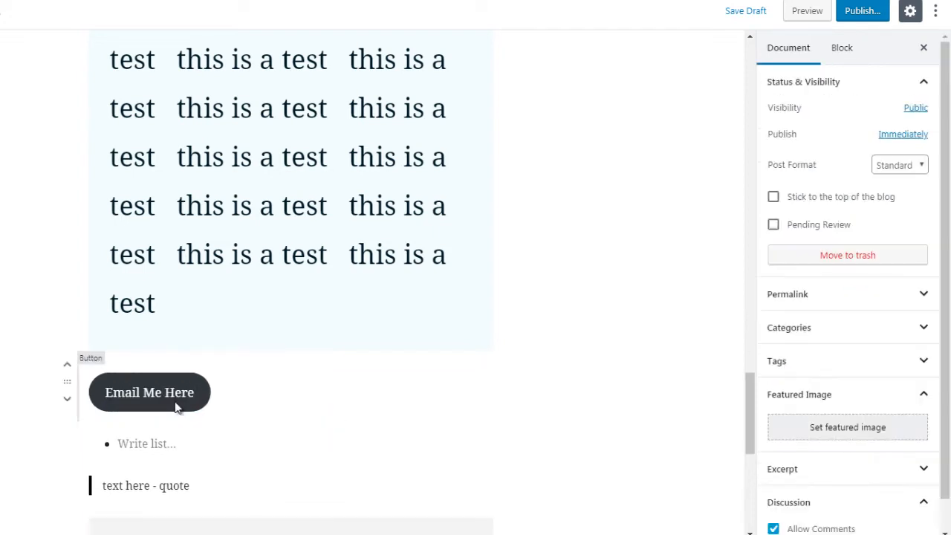
- Try green and orange backgrounds and light gray text on the button, settling on dark gray text over a light gray background
{"action": "left_click", "coordinate": [234, 401]}
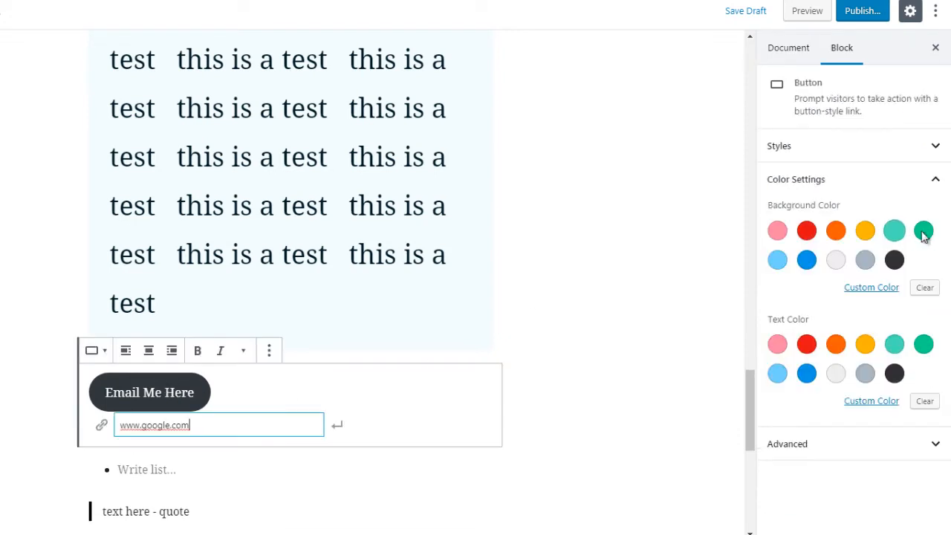
{"action": "left_click", "coordinate": [926, 235]}
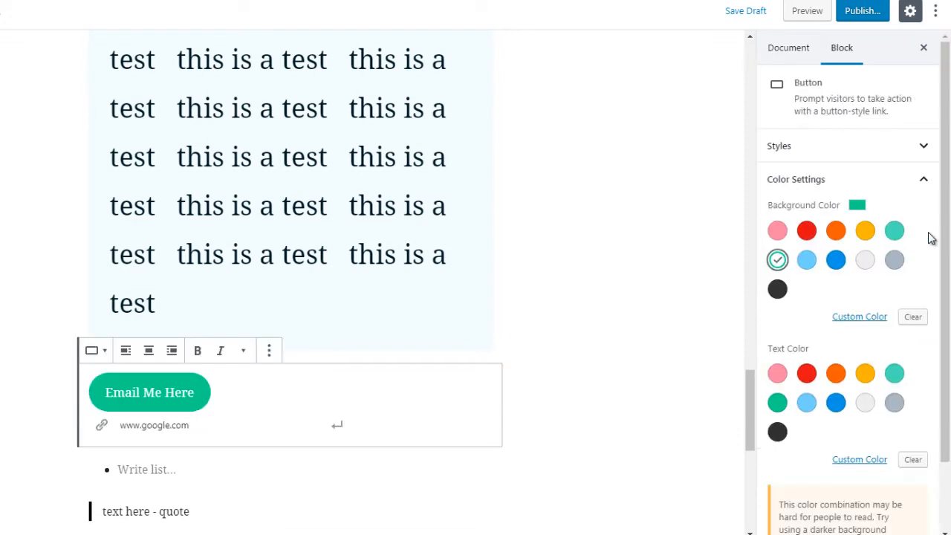
{"action": "left_click", "coordinate": [830, 233]}
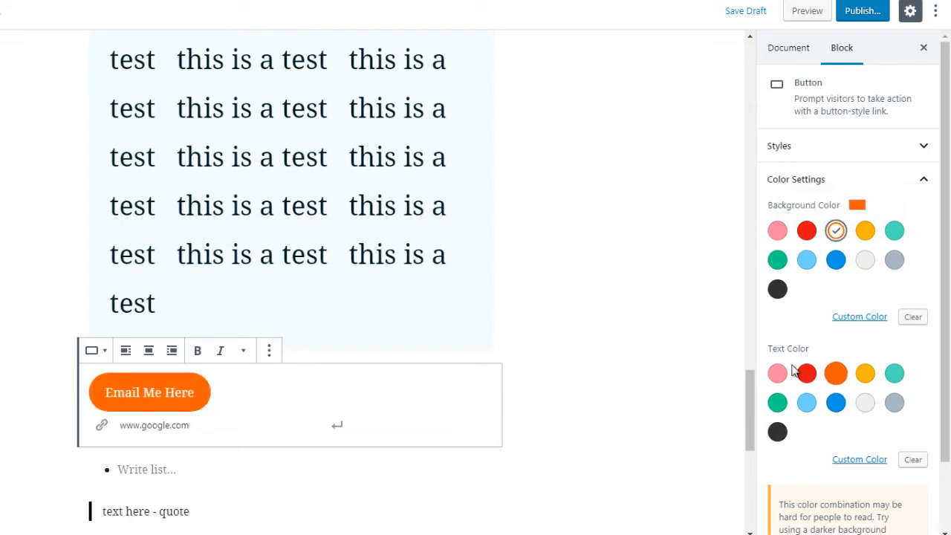
{"action": "left_click", "coordinate": [869, 406]}
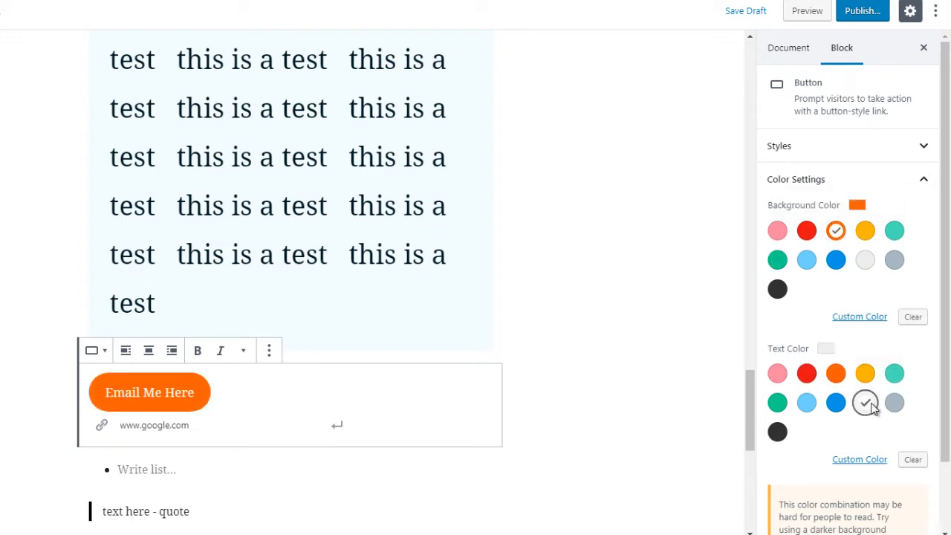
{"action": "left_click", "coordinate": [777, 432]}
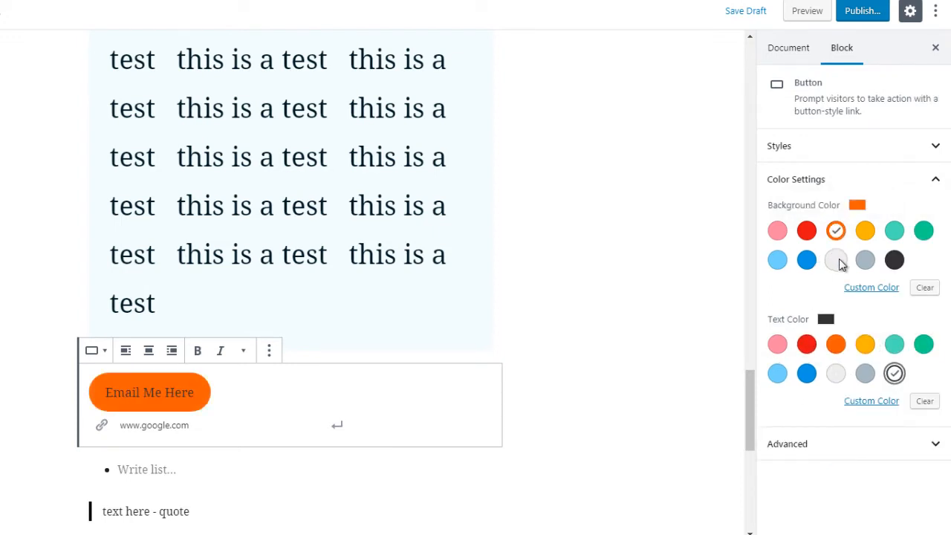
{"action": "left_click", "coordinate": [837, 260]}
{"action": "left_click", "coordinate": [571, 316]}
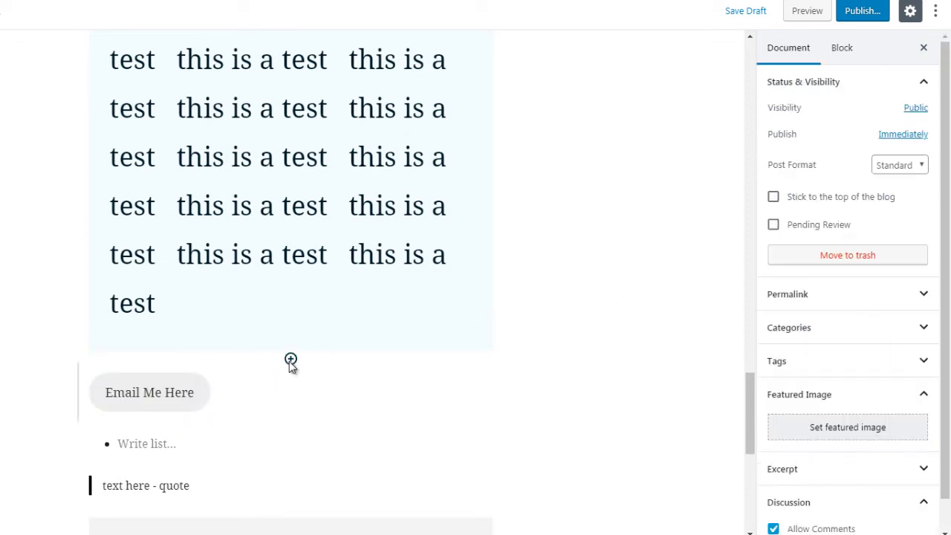
- Insert a two-column Columns block directly above the Email Me Here button
{"action": "left_click", "coordinate": [290, 360]}
{"action": "left_click", "coordinate": [295, 123]}
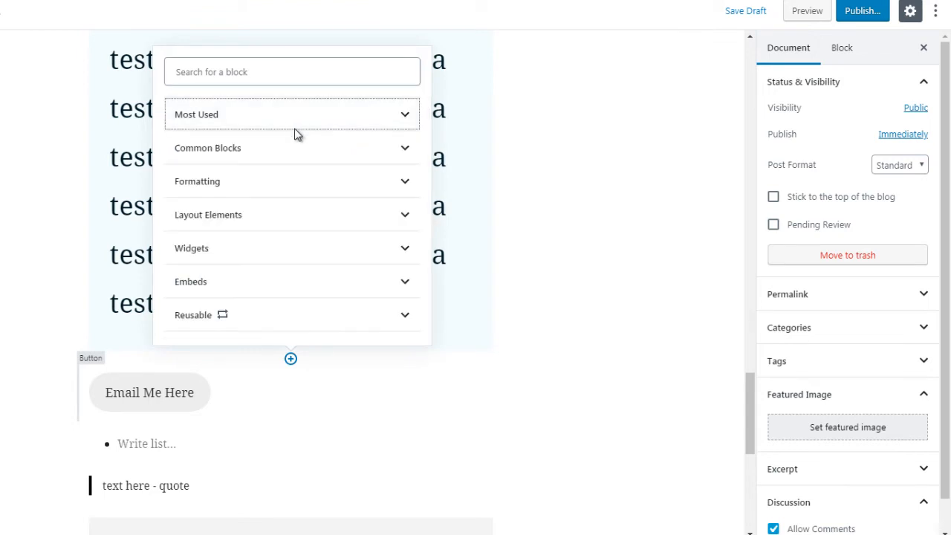
{"action": "left_click", "coordinate": [295, 216]}
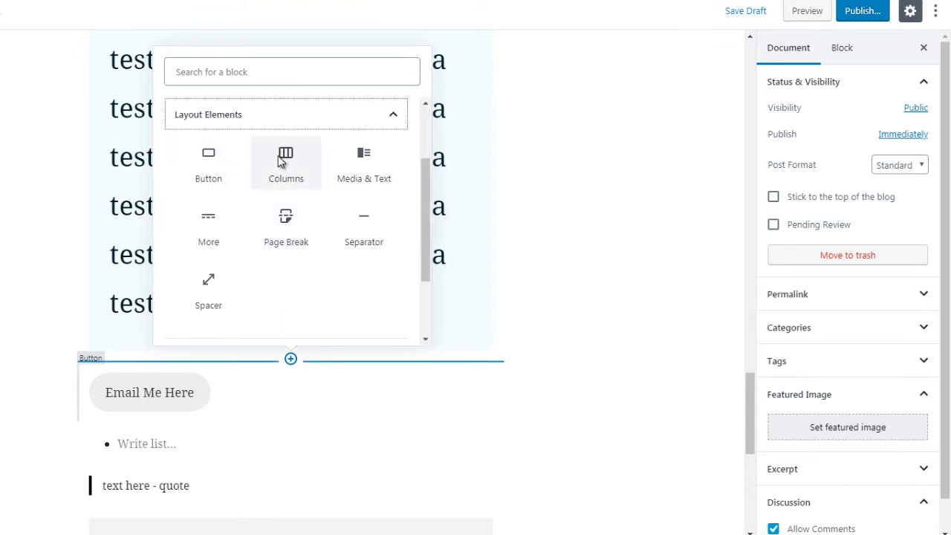
{"action": "left_click", "coordinate": [283, 159]}
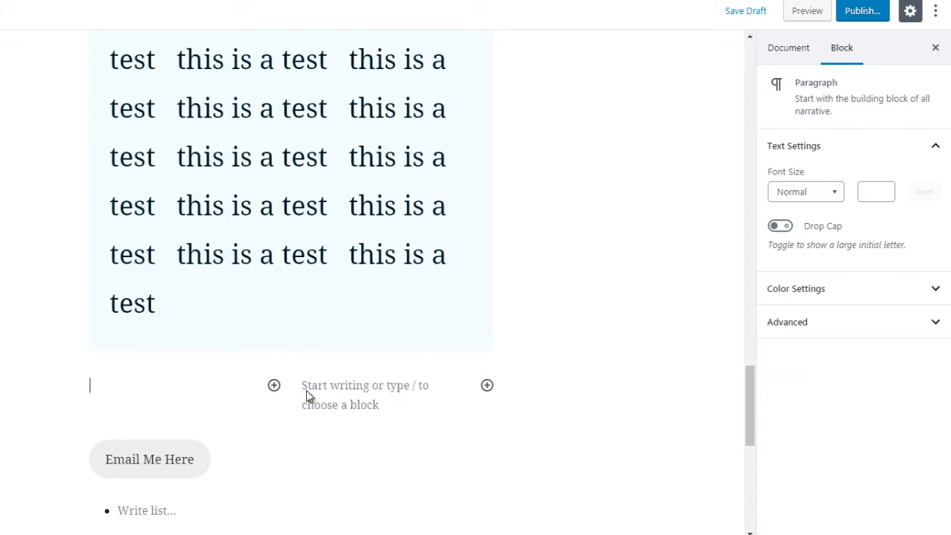
- Insert a Media & Text block in the second column of the Columns block
{"action": "left_click", "coordinate": [274, 385]}
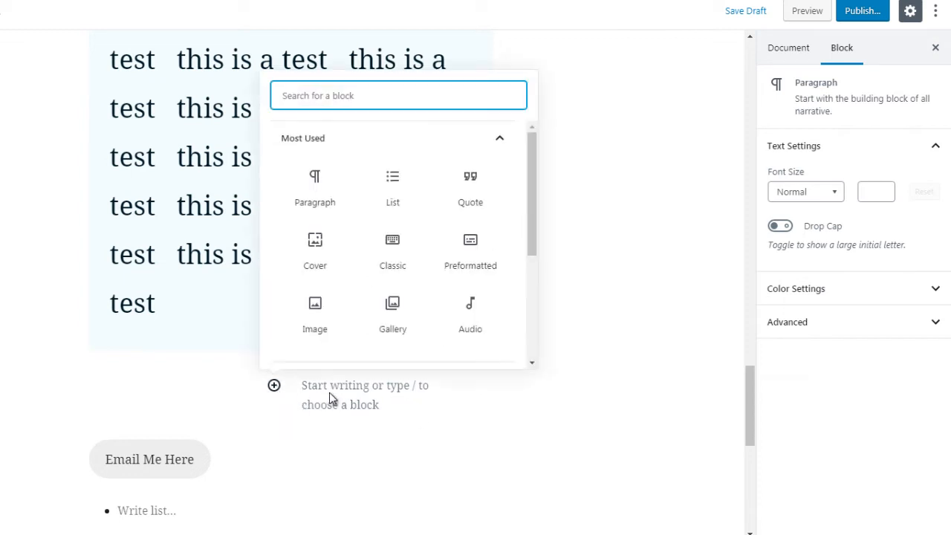
{"action": "left_click", "coordinate": [484, 388]}
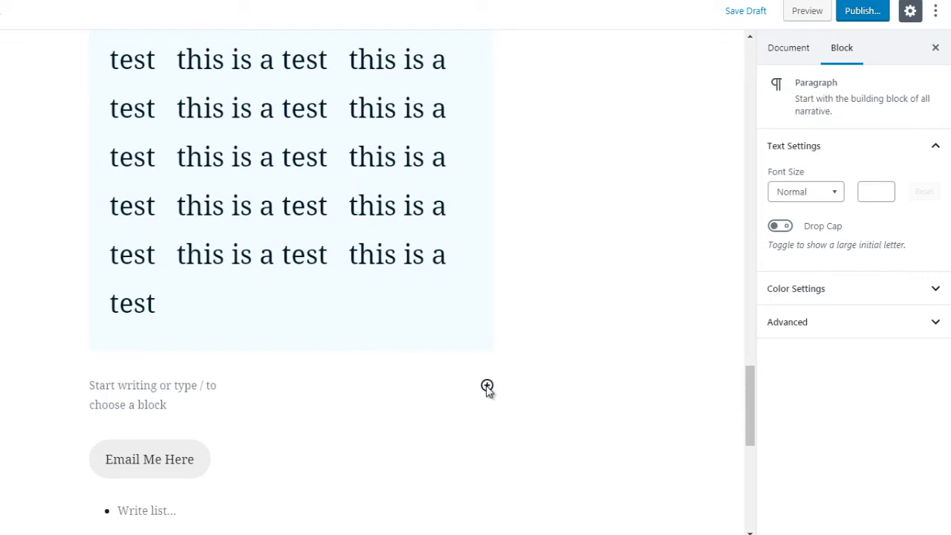
{"action": "left_click", "coordinate": [290, 425]}
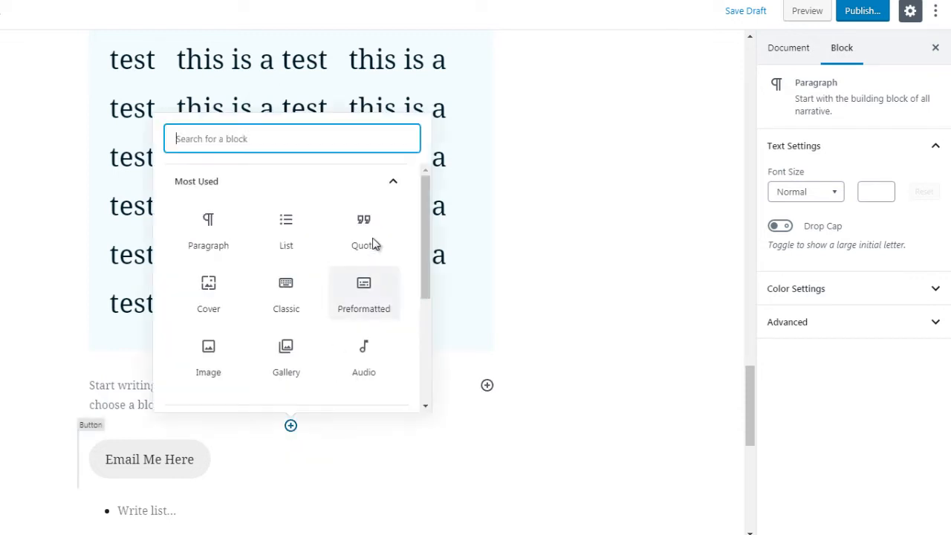
{"action": "left_click", "coordinate": [365, 184]}
{"action": "left_click", "coordinate": [281, 283]}
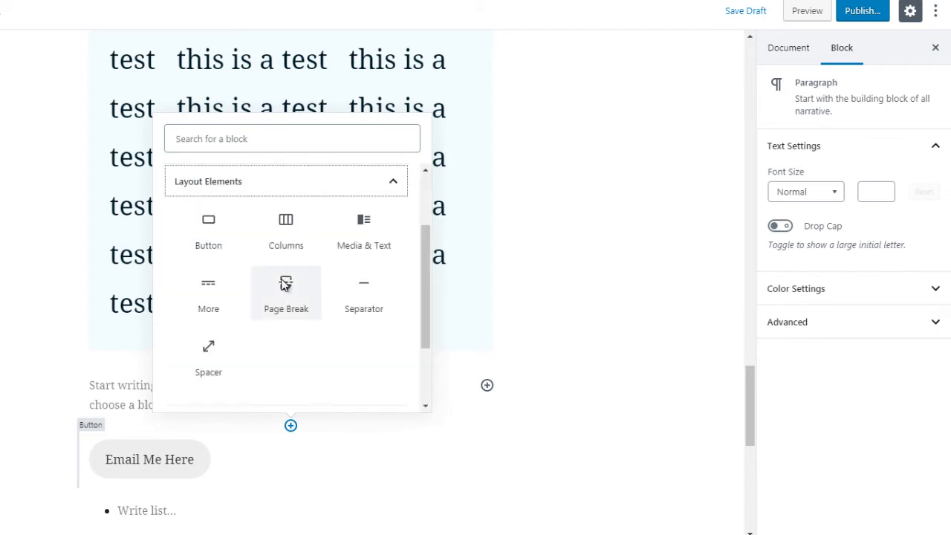
{"action": "left_click", "coordinate": [368, 247]}
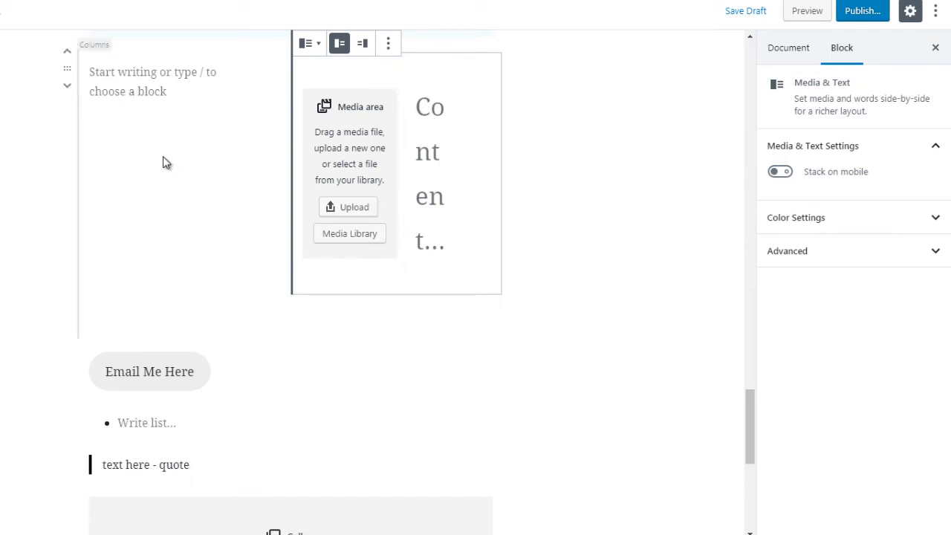
- Insert a More block between the Columns block and the Email Me Here button
{"action": "left_click", "coordinate": [290, 338]}
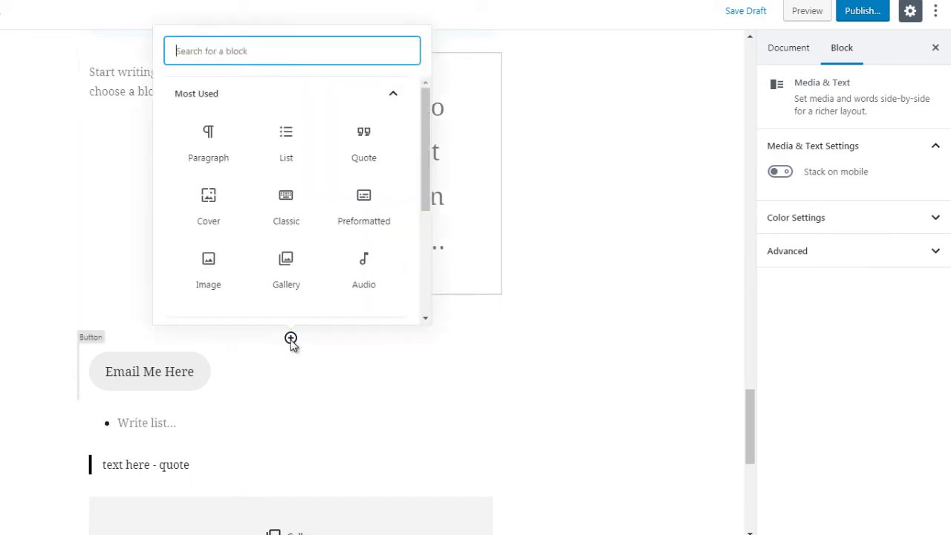
{"action": "left_click", "coordinate": [276, 93]}
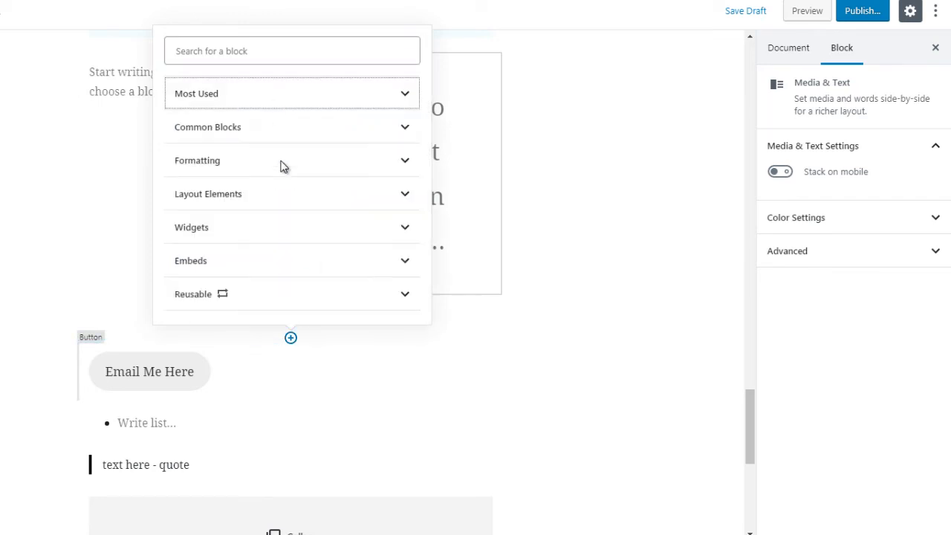
{"action": "left_click", "coordinate": [344, 195]}
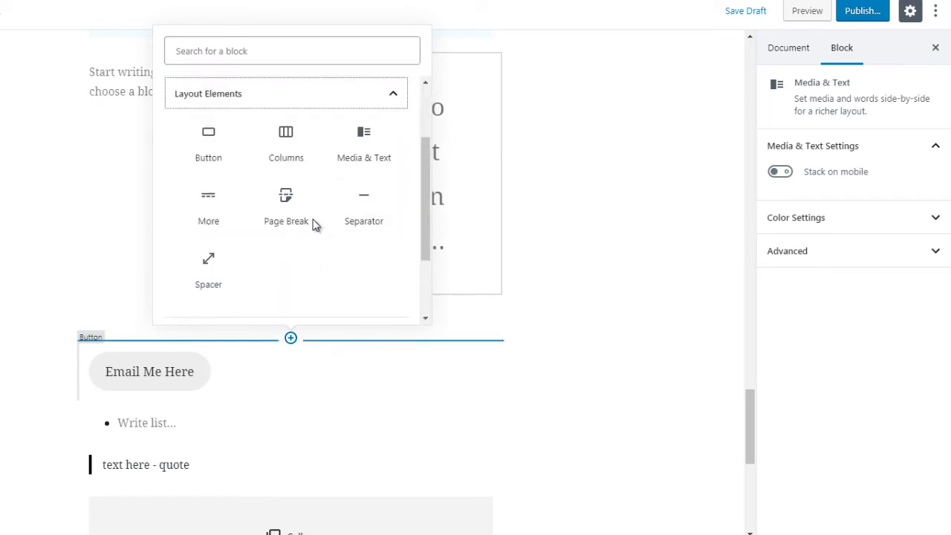
{"action": "left_click", "coordinate": [208, 210]}
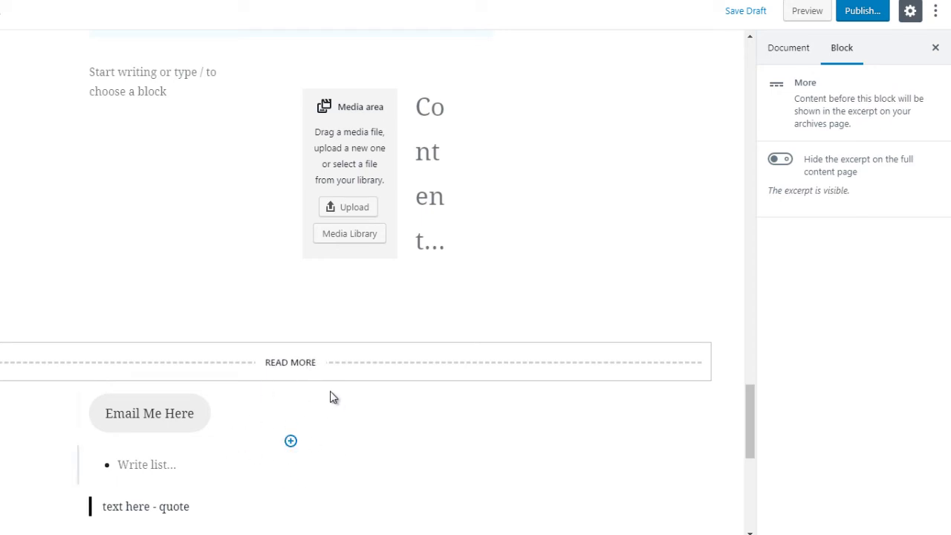
- Insert a Page Break block between the Read More divider and the Email Me Here button
{"action": "left_click", "coordinate": [291, 380]}
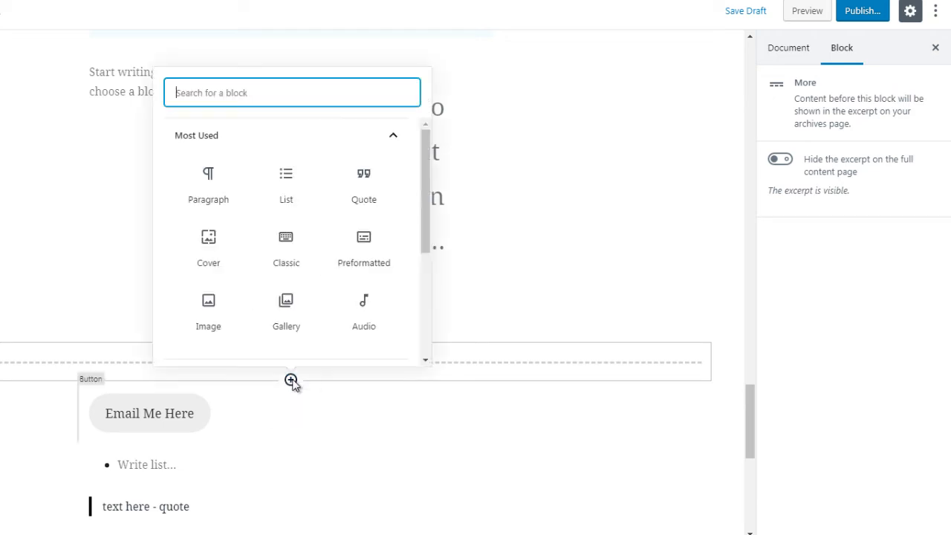
{"action": "left_click", "coordinate": [343, 146]}
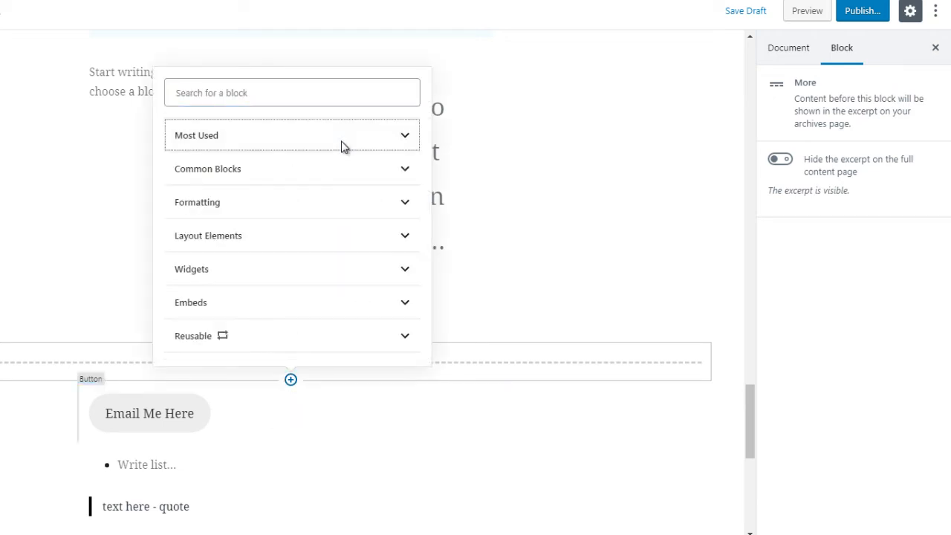
{"action": "left_click", "coordinate": [312, 236]}
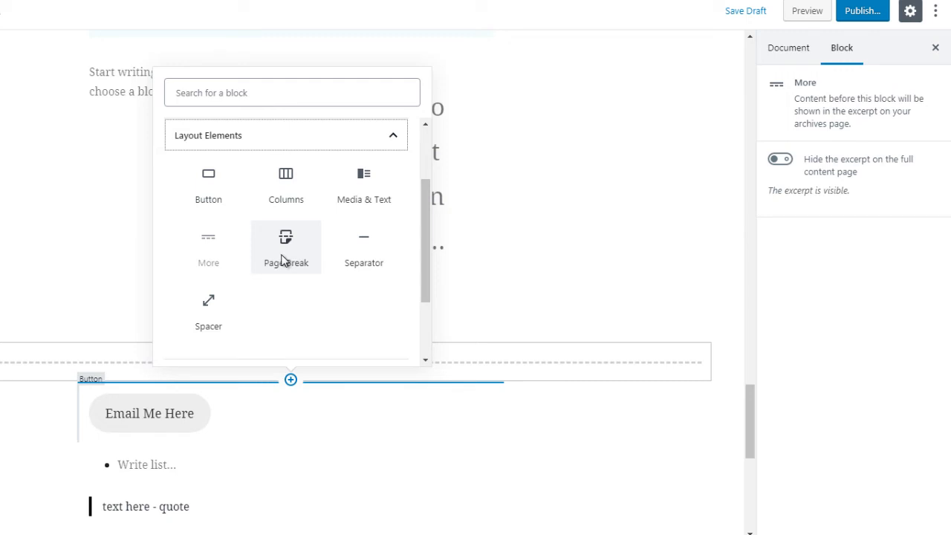
{"action": "left_click", "coordinate": [285, 259]}
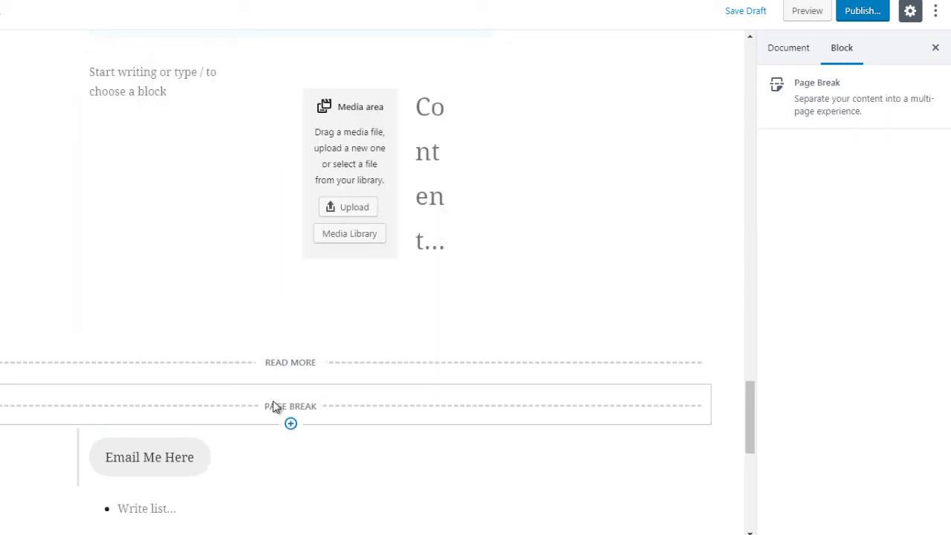
- Insert a Separator block between the Page Break and the Email Me Here button
{"action": "mouse_move", "coordinate": [292, 426]}
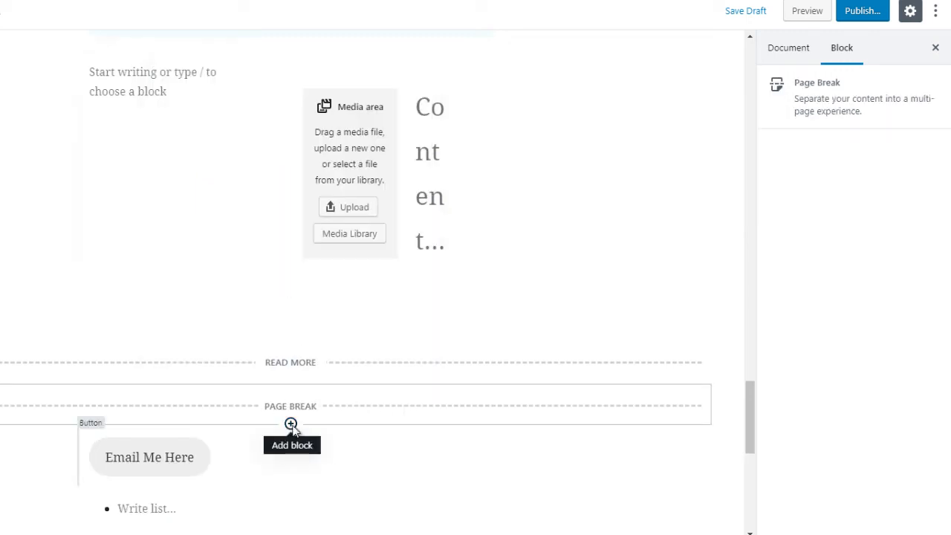
{"action": "left_click", "coordinate": [290, 423]}
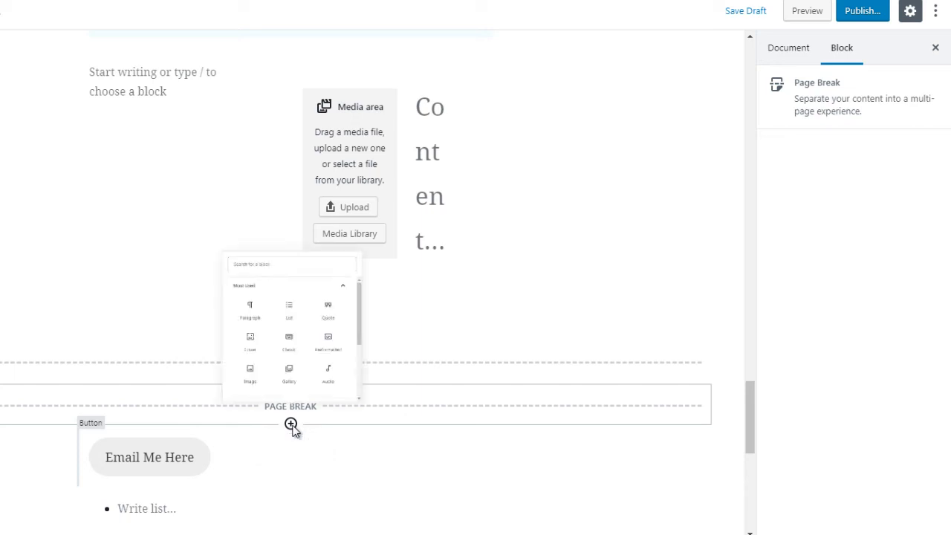
{"action": "left_click", "coordinate": [315, 186]}
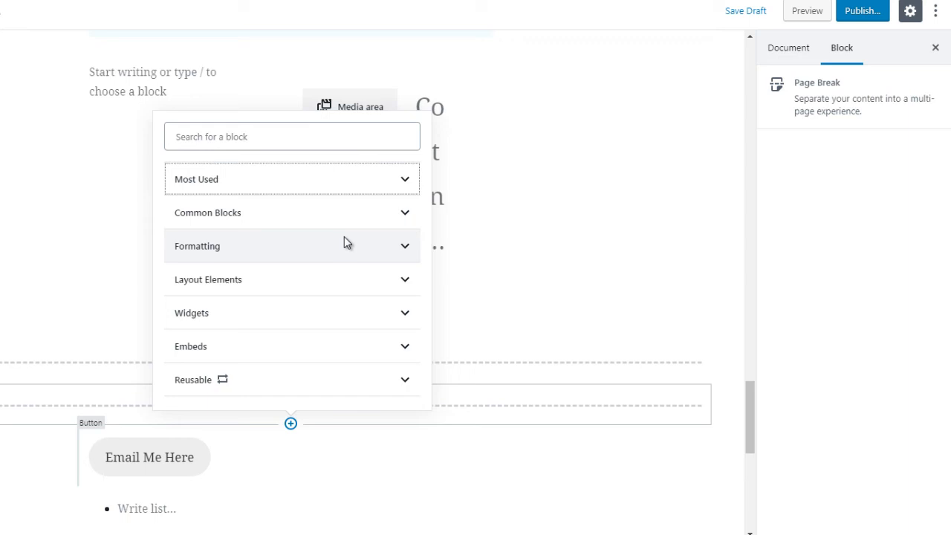
{"action": "left_click", "coordinate": [336, 276]}
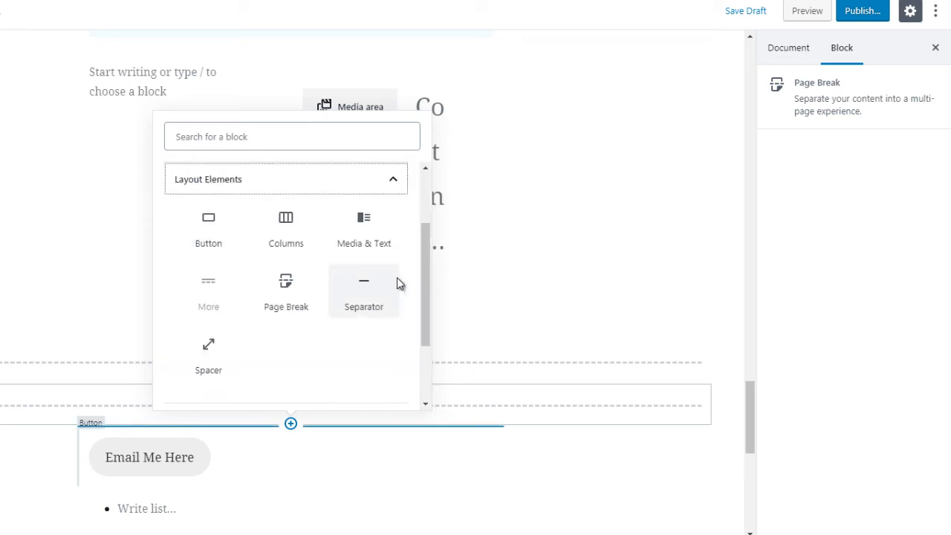
{"action": "left_click", "coordinate": [363, 297]}
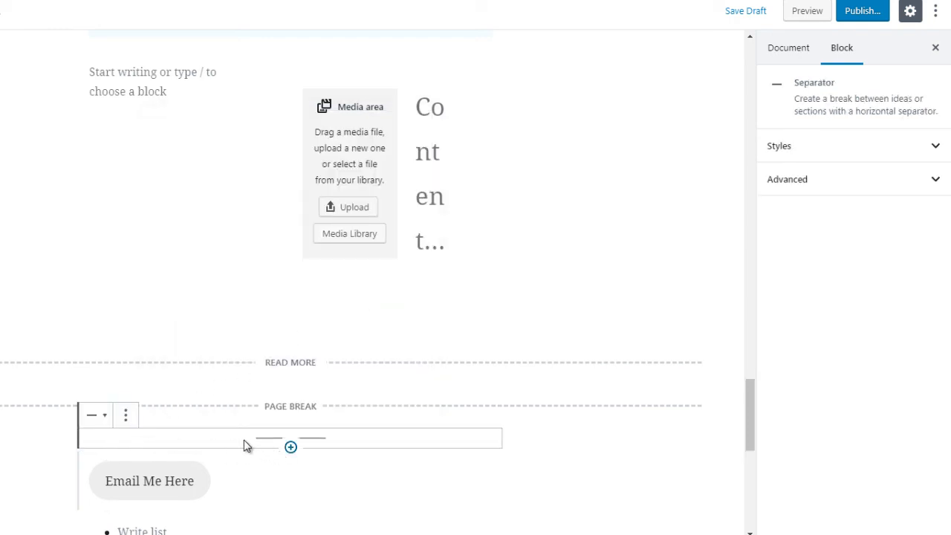
- Insert a Spacer block between the Columns block and the Read More divider
{"action": "left_click", "coordinate": [291, 338]}
{"action": "scroll", "coordinate": [403, 272], "scroll_direction": "down", "scroll_amount": 1}
{"action": "left_click", "coordinate": [339, 235]}
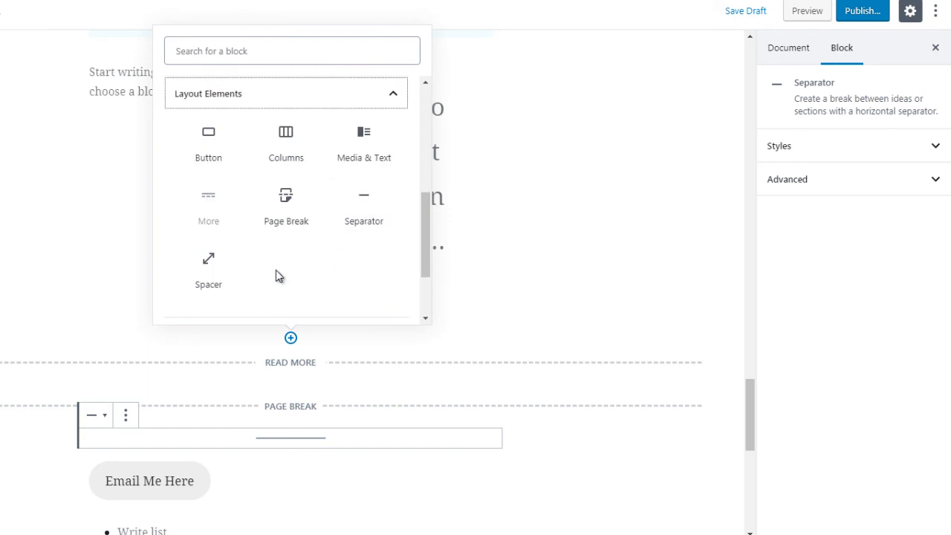
{"action": "left_click", "coordinate": [208, 268]}
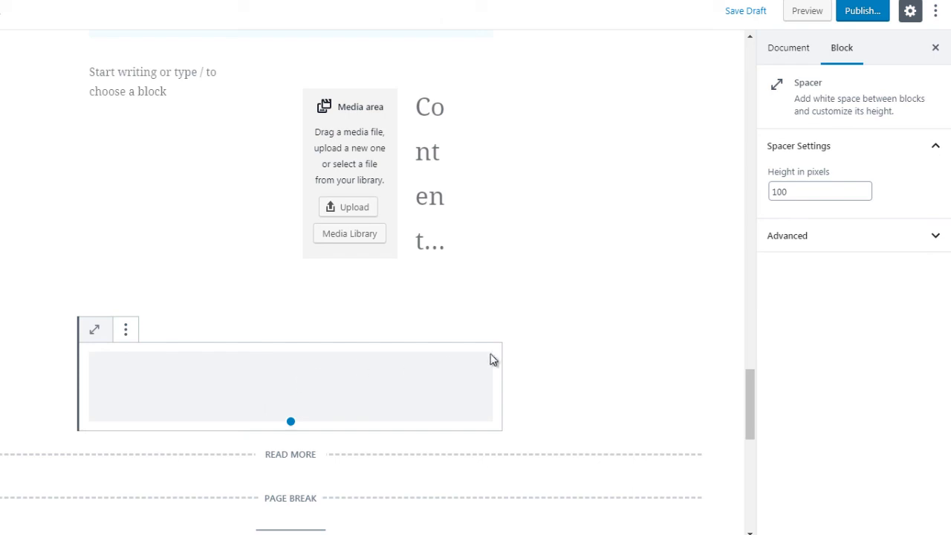
{"action": "left_click", "coordinate": [573, 380]}
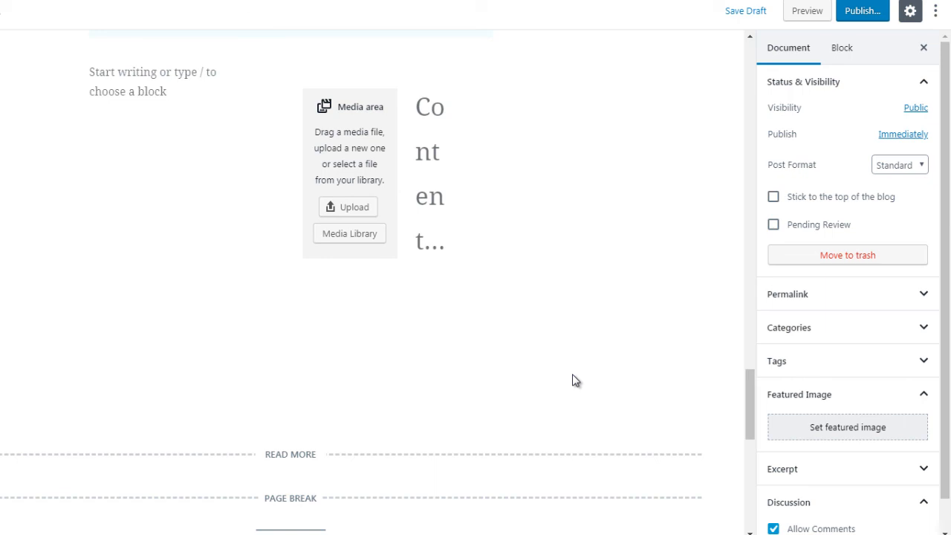
- Set the height of the Spacer block above the Read More divider to 50 pixels and deselect it
{"action": "left_click", "coordinate": [318, 381]}
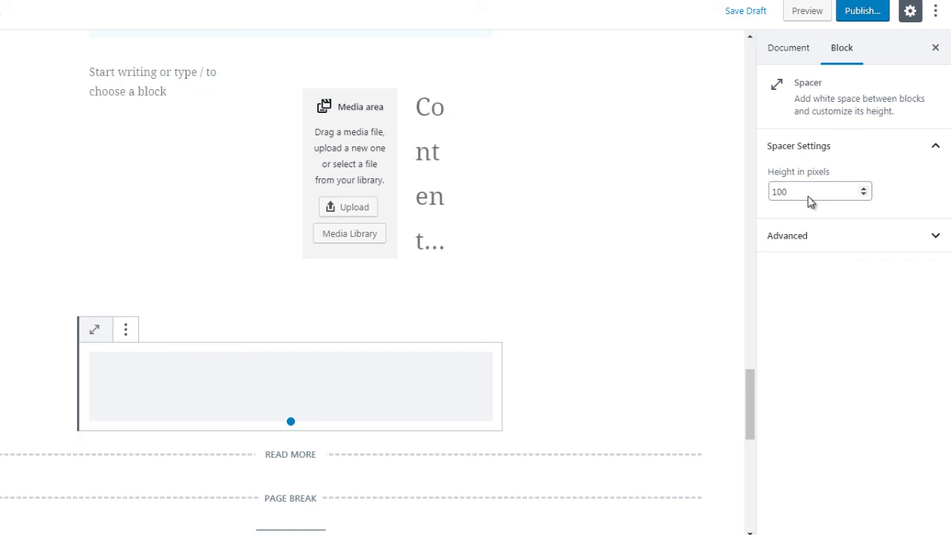
{"action": "left_click_drag", "start_coordinate": [808, 194], "coordinate": [769, 190]}
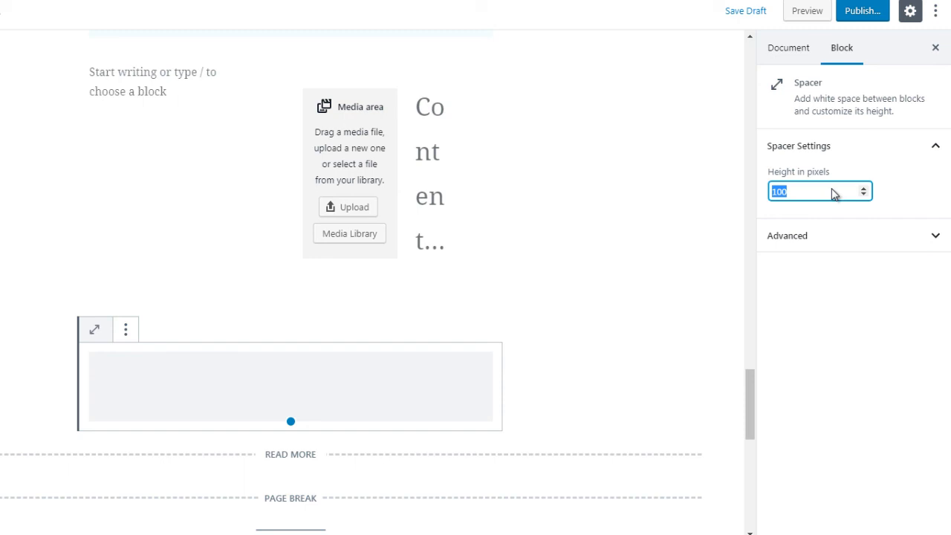
{"action": "type", "text": "50"}
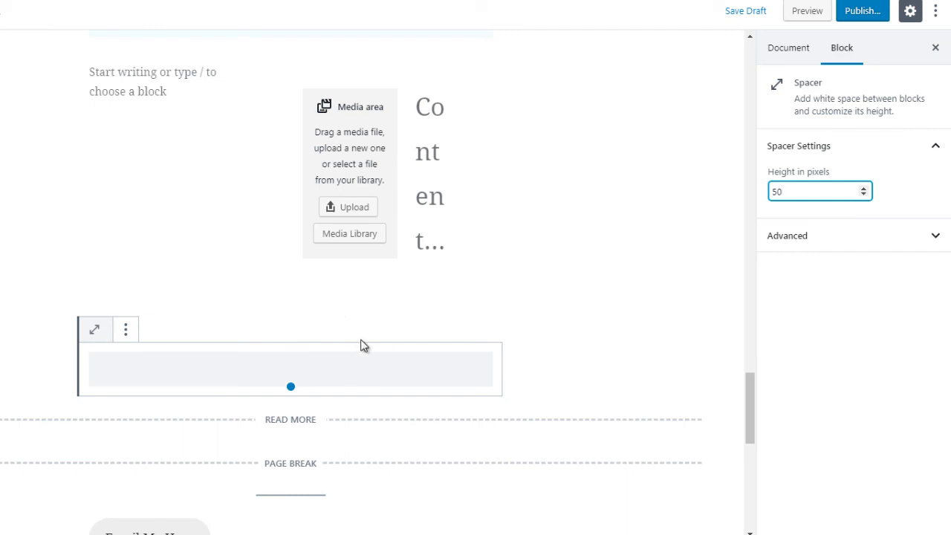
{"action": "left_click", "coordinate": [577, 305]}
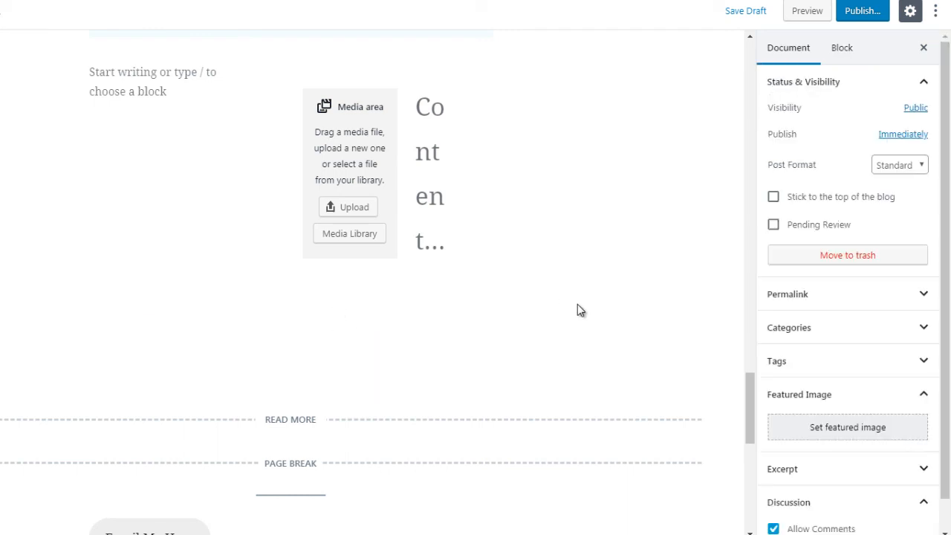